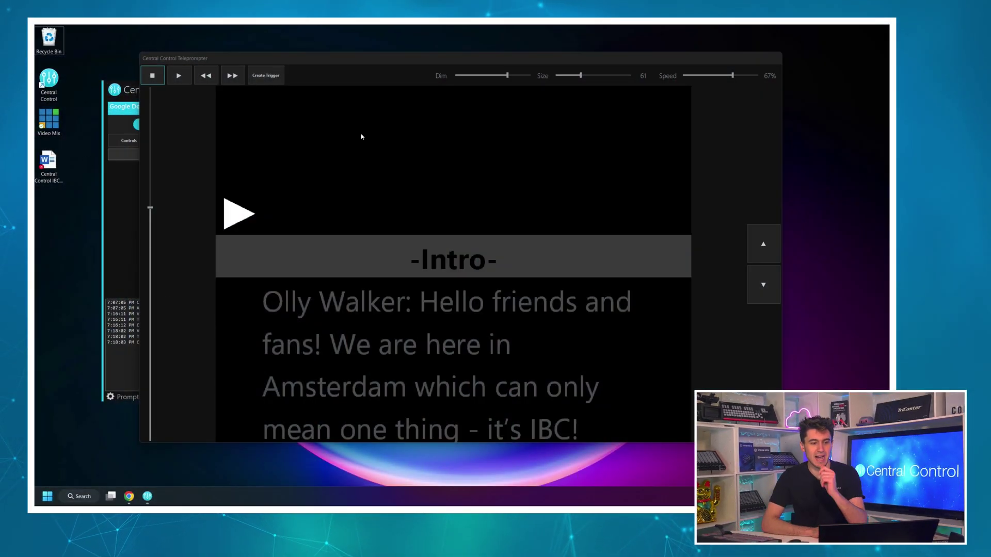
Drag the teleprompter window a little right and down in two moves, exposing more of the control panel.
left_click_drag(360, 69, 370, 71)
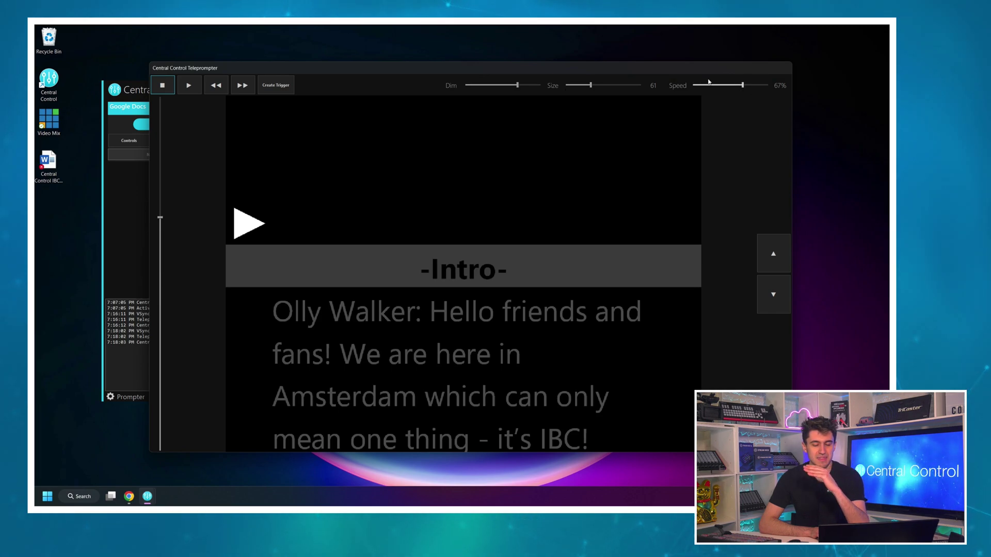
left_click_drag(271, 68, 285, 72)
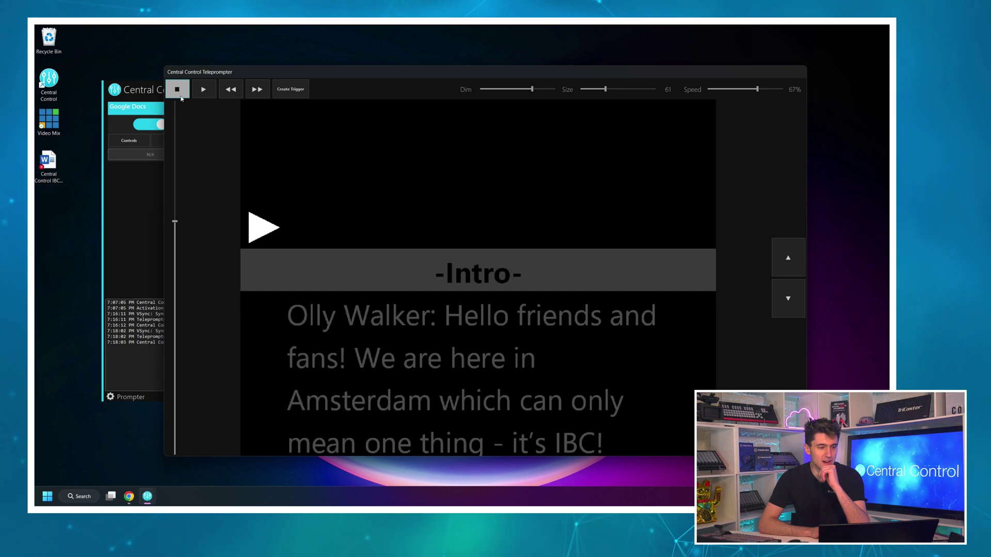
key("space")
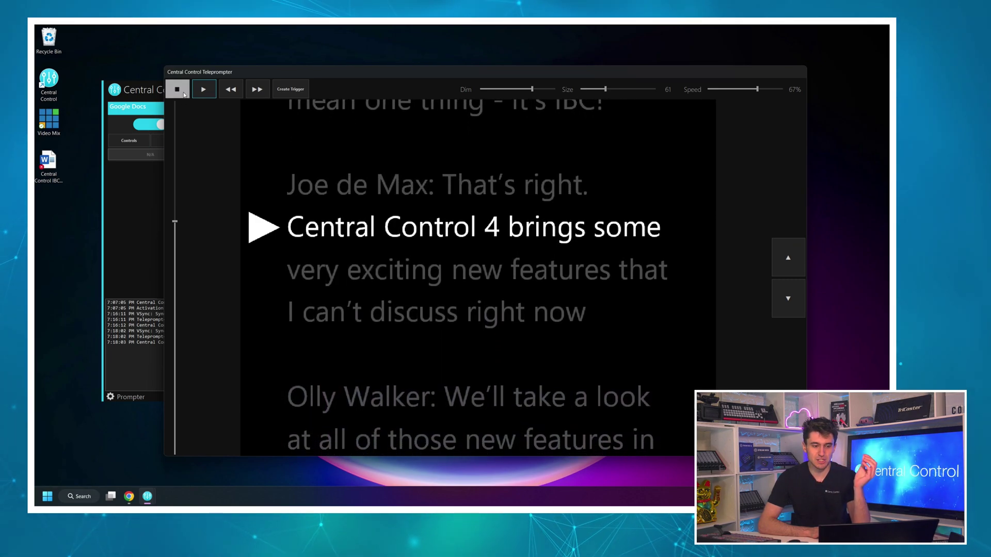
key("space")
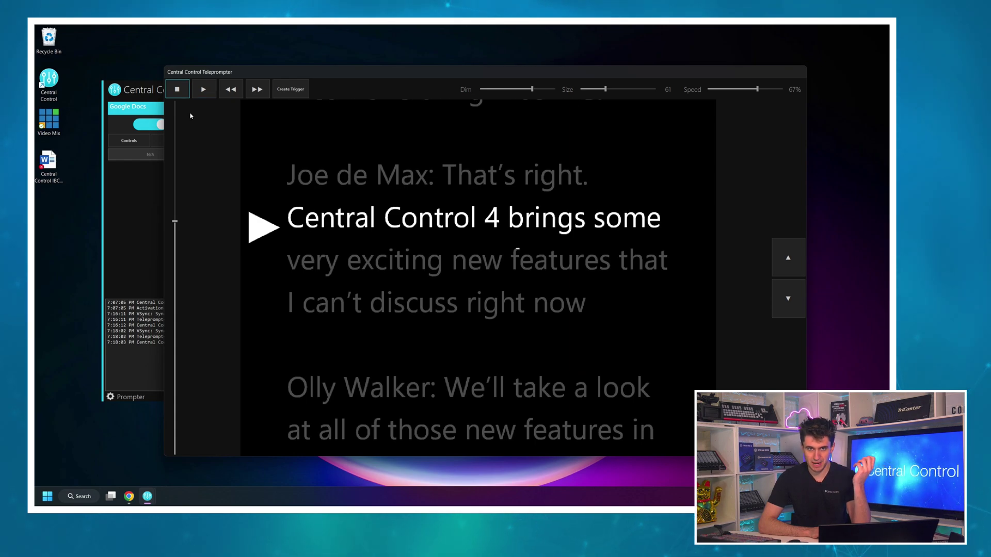
key("Home")
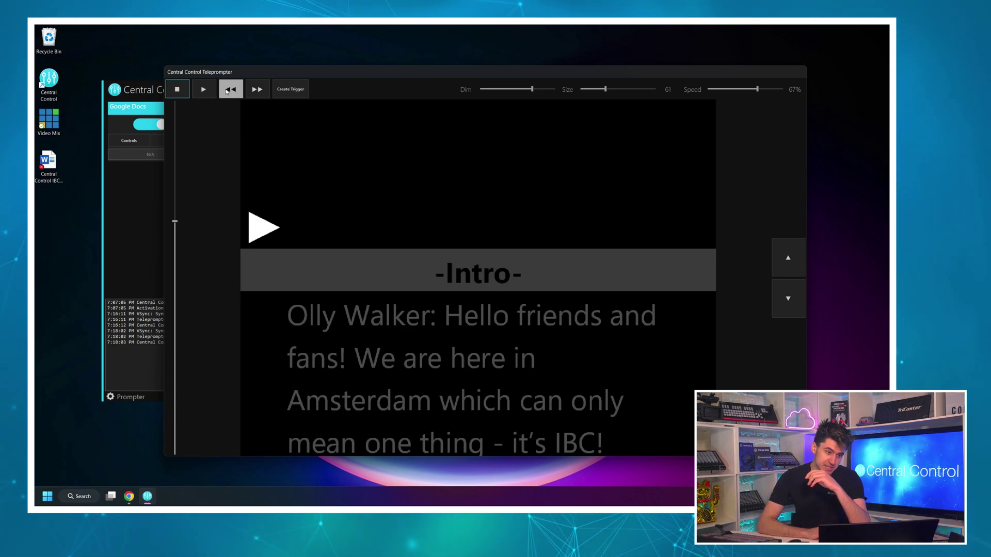
Skip forward through Segments 2, 3 and 4 and back to -Intro-, twice over.
left_click(257, 89)
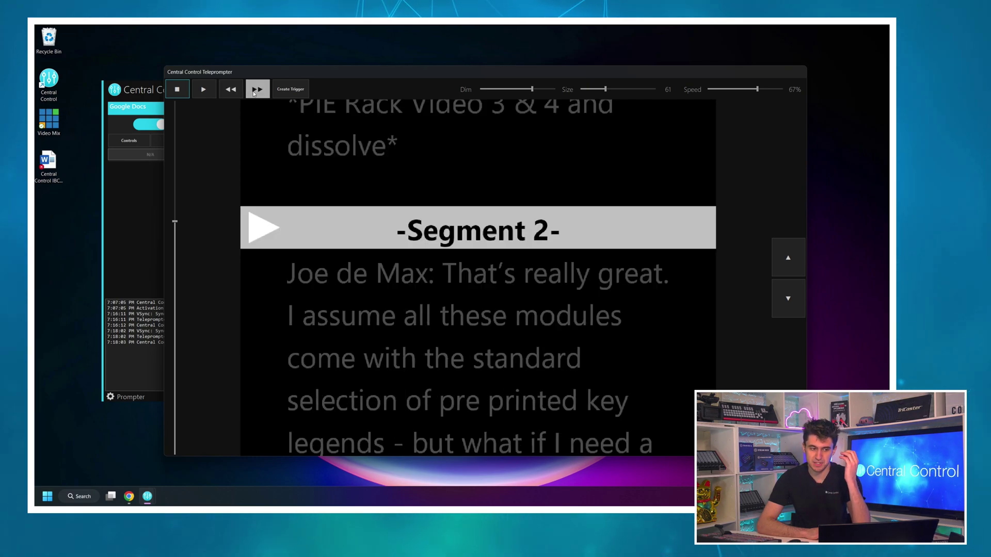
left_click(254, 93)
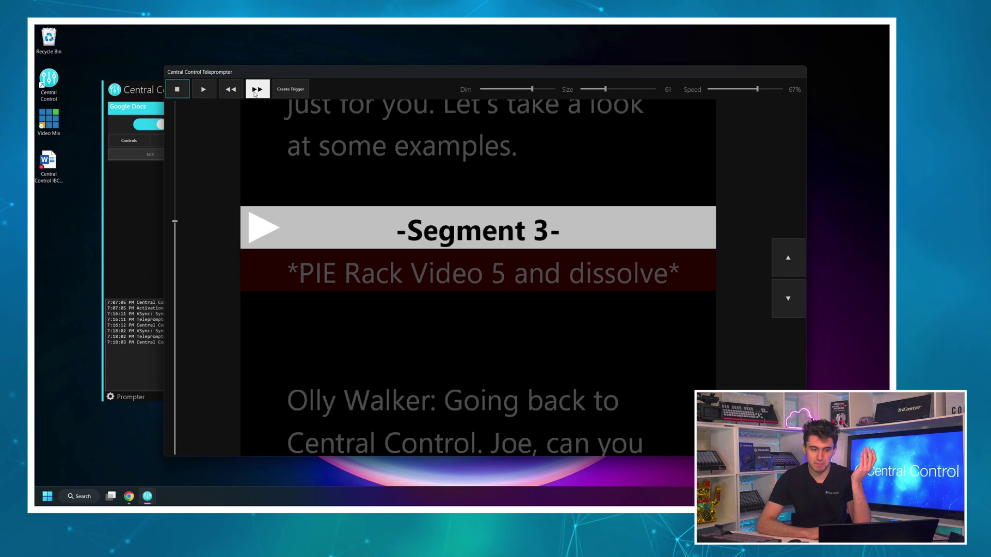
left_click(254, 93)
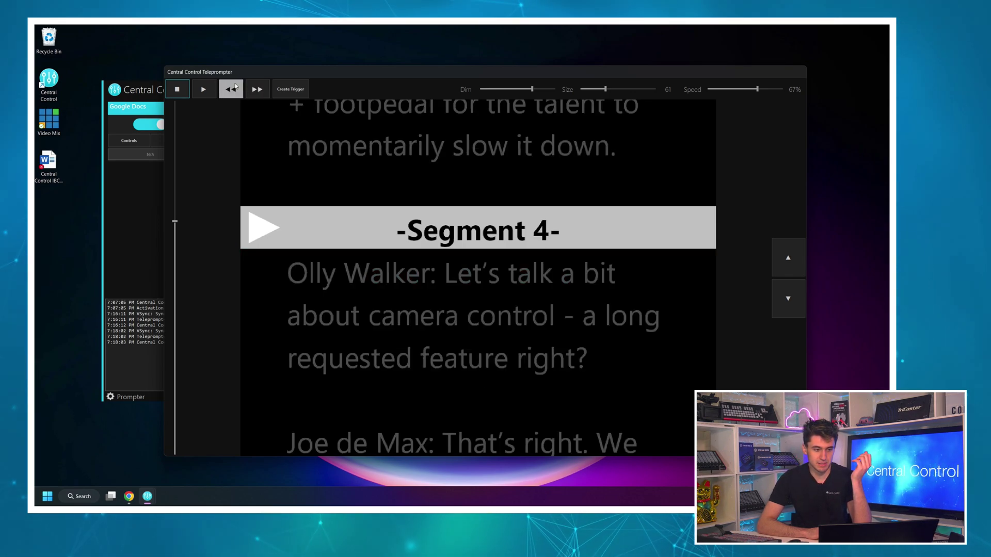
left_click(236, 87)
left_click(236, 87)
left_click(236, 87)
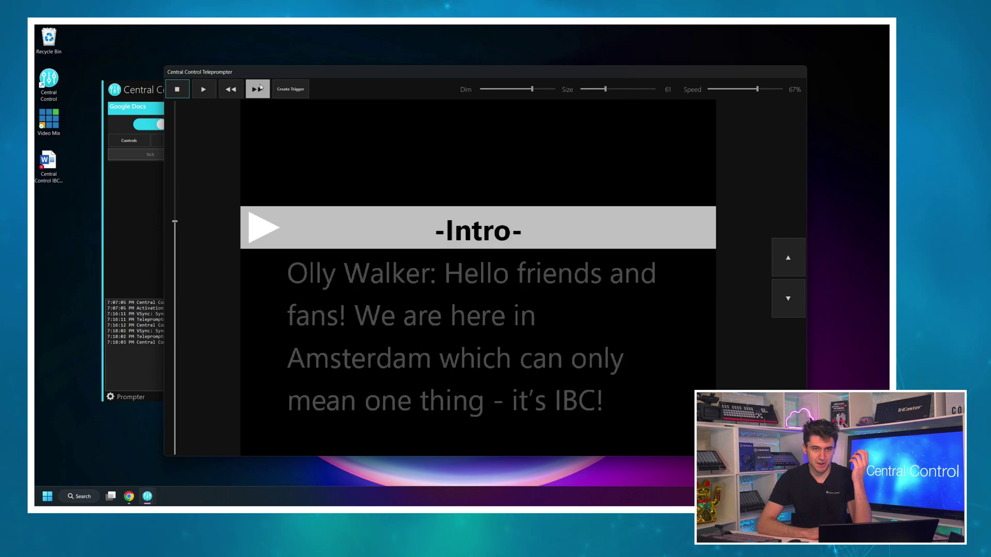
left_click(261, 87)
left_click(261, 88)
left_click(261, 88)
left_click(241, 89)
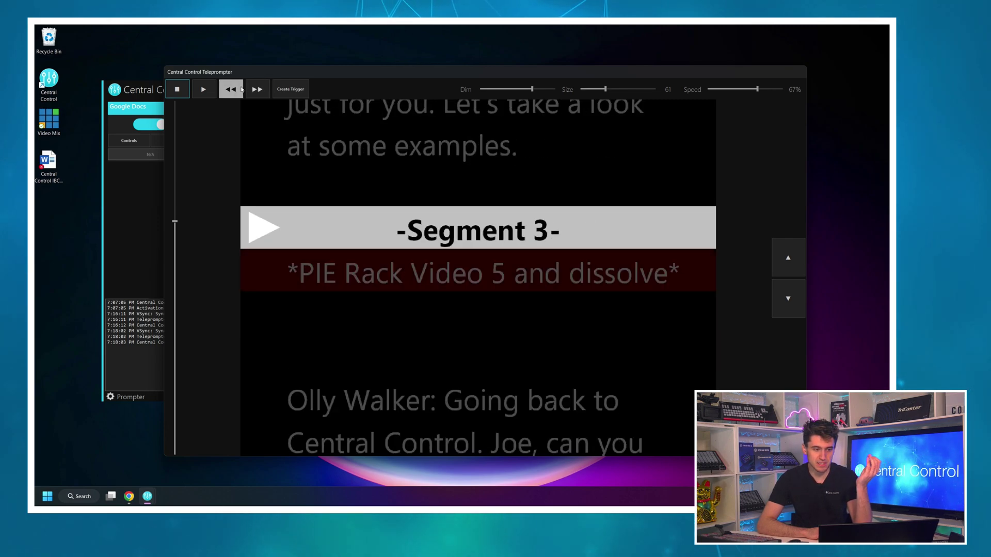
left_click(241, 90)
left_click(241, 89)
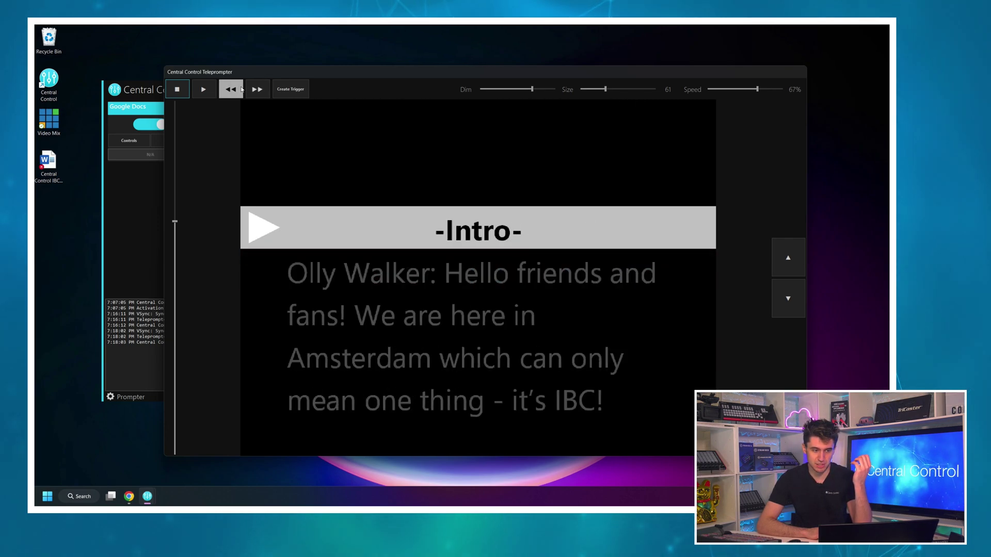
left_click(290, 89)
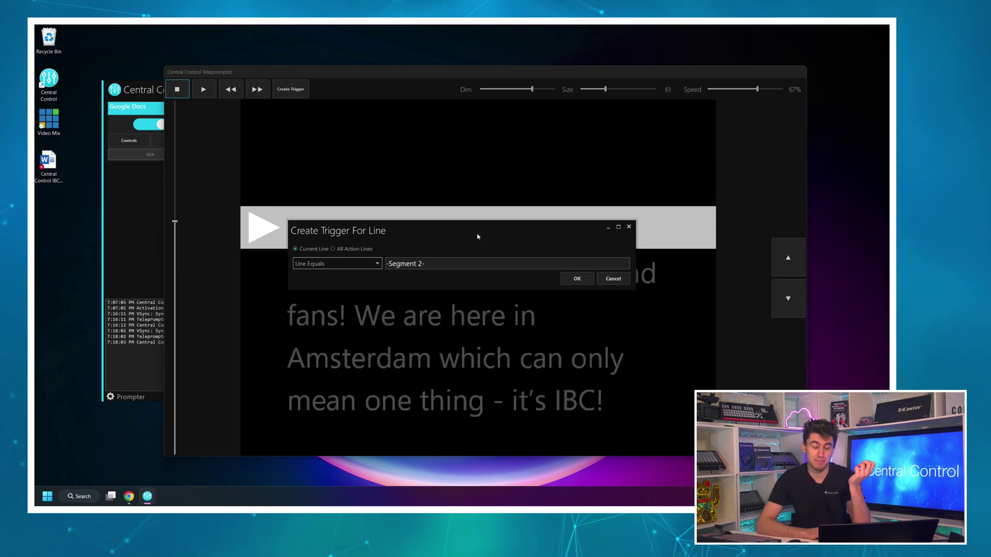
left_click(614, 281)
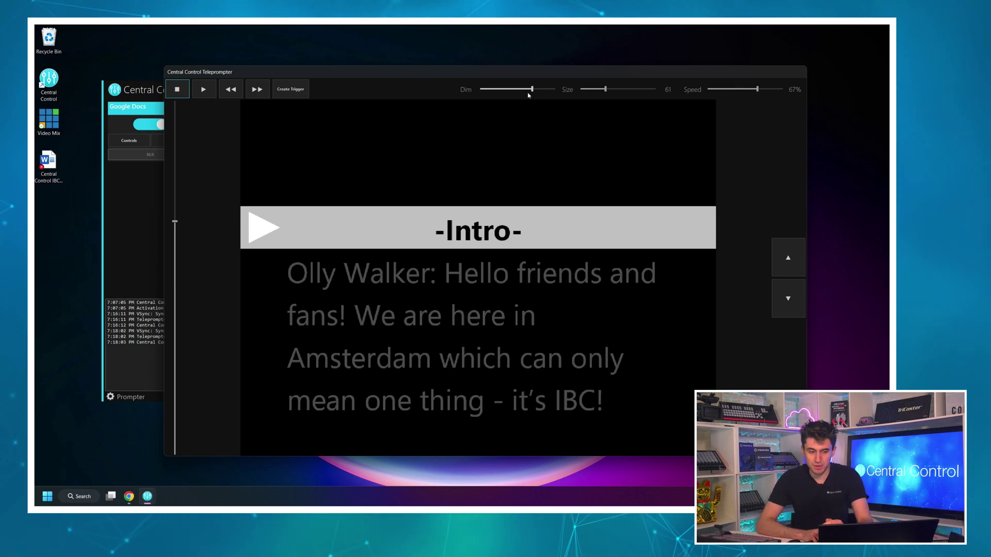
Raise the Dim level on upcoming lines, briefly play and stop the script, then fine-tune the dim.
mouse_move(531, 92)
left_mouse_down()
mouse_move(510, 91)
mouse_move(553, 83)
mouse_move(526, 90)
left_mouse_up()
left_click(203, 89)
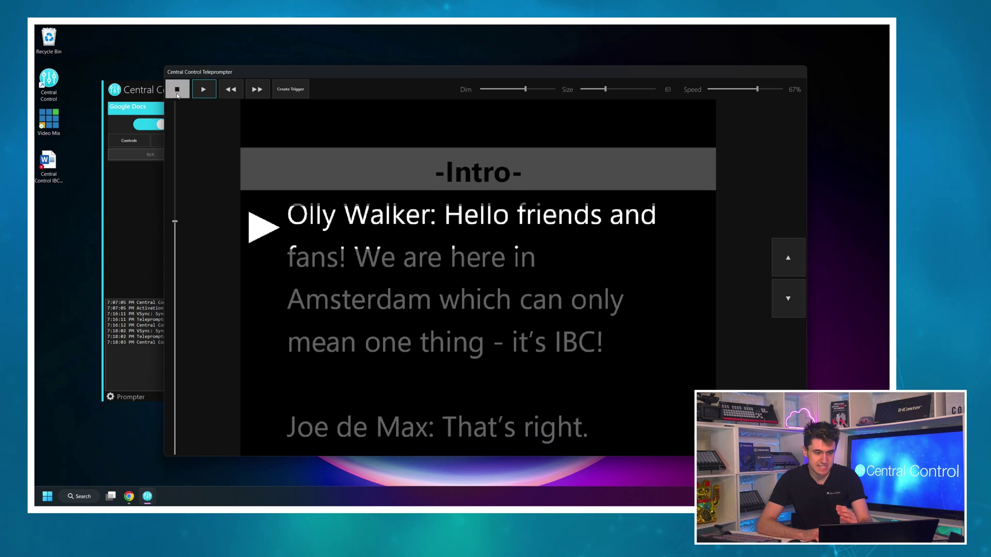
left_click(177, 89)
left_click_drag(526, 90, 540, 67)
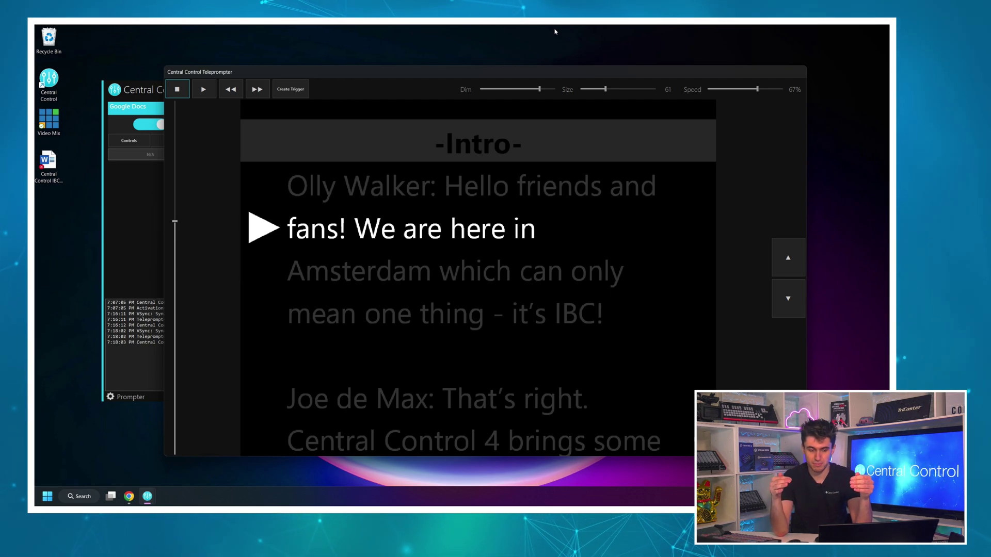
Brighten the text, slow scrolling to 38%, enlarge text to size 111, then stop back at the Intro.
left_click_drag(540, 91, 510, 90)
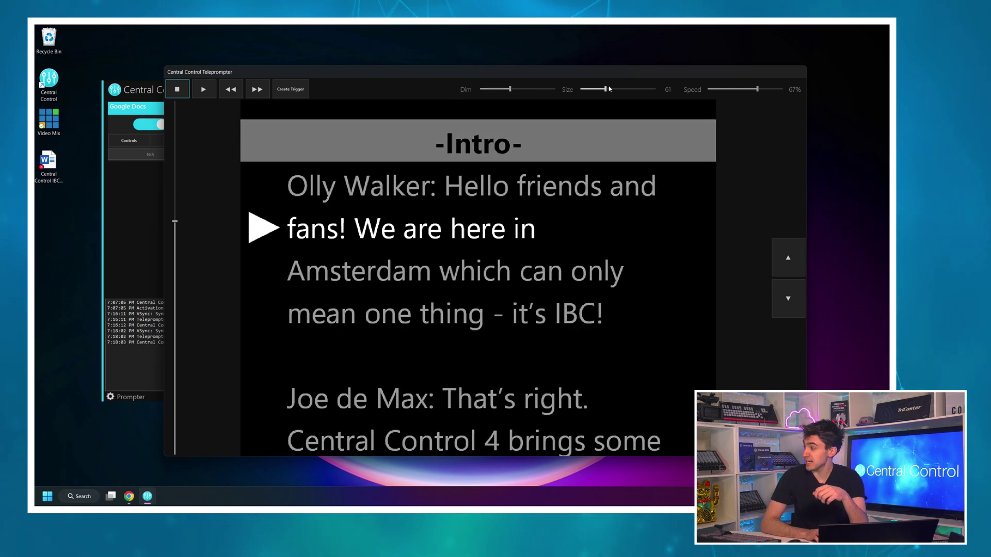
mouse_move(624, 92)
left_mouse_down()
mouse_move(633, 90)
mouse_move(604, 91)
mouse_move(651, 91)
mouse_move(614, 96)
left_mouse_up()
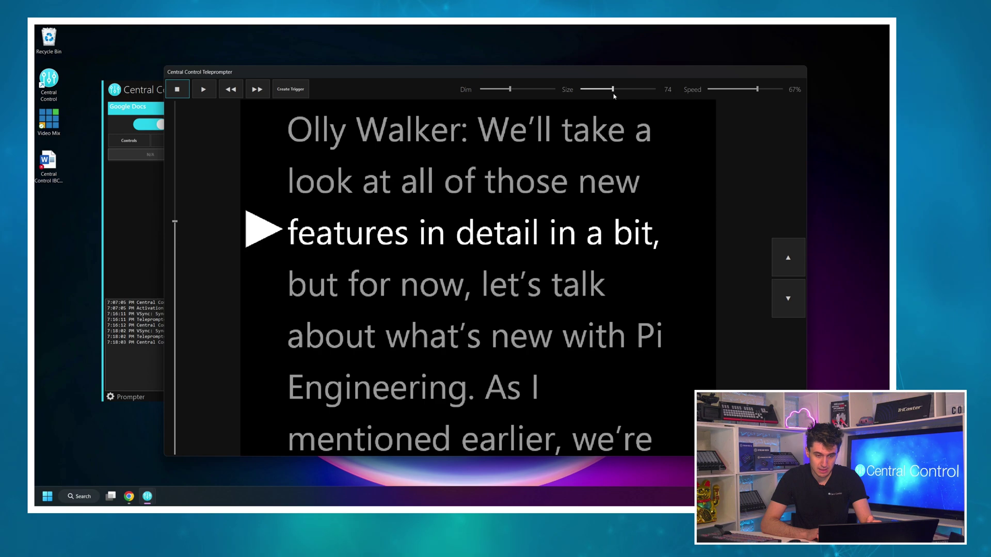
left_click(198, 98)
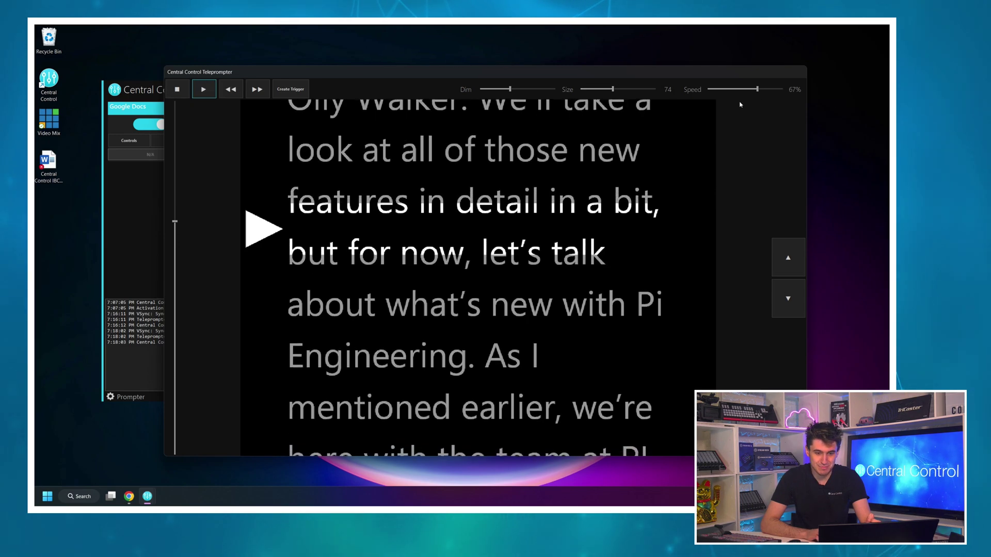
left_click_drag(757, 90, 736, 90)
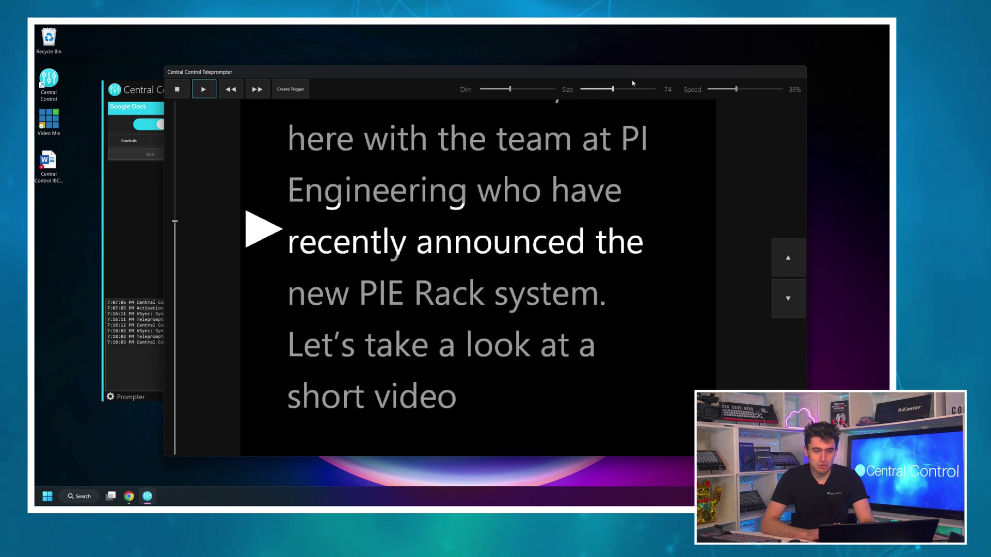
left_click_drag(655, 89, 633, 87)
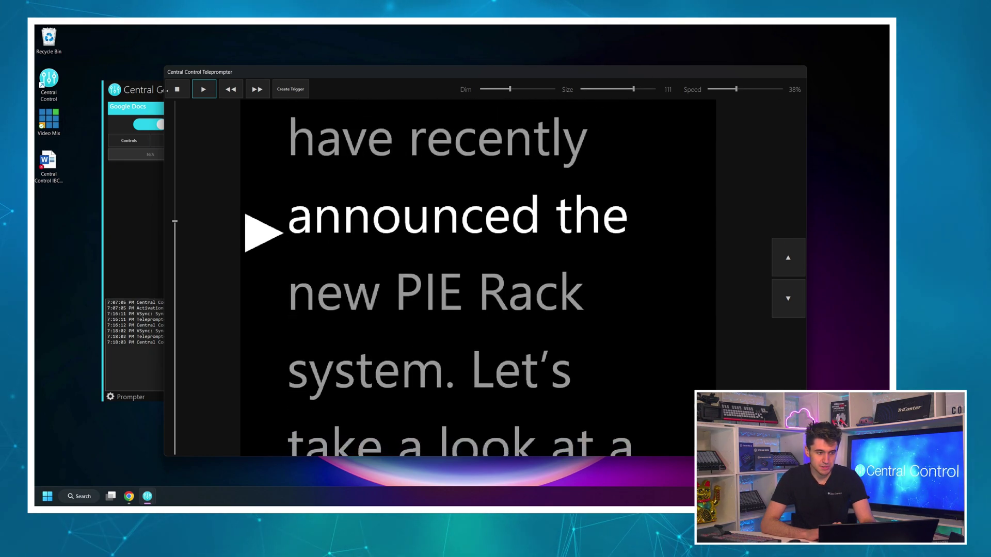
left_click(174, 89)
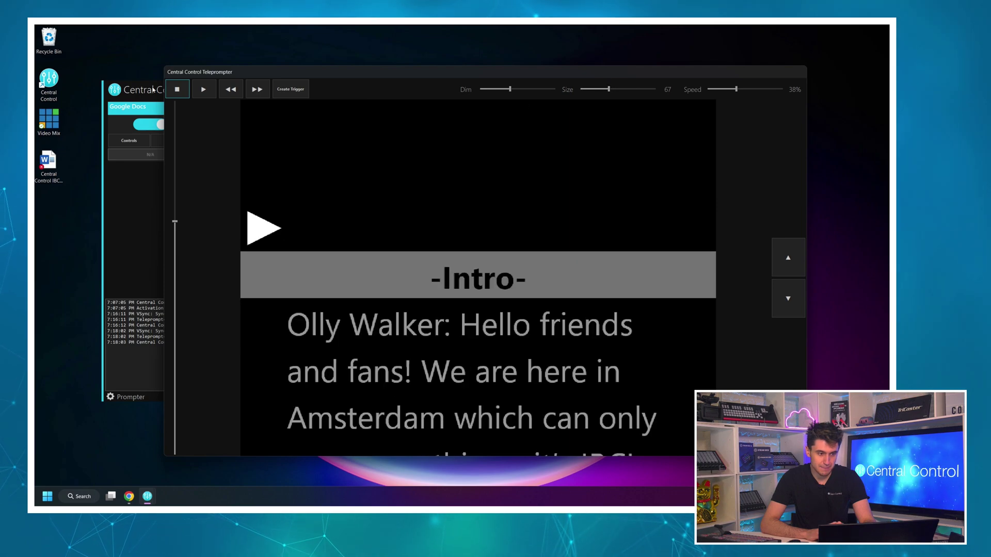
Play from the Intro, increase dimming of unread lines, and lower the play-arrow reading marker.
left_click(203, 89)
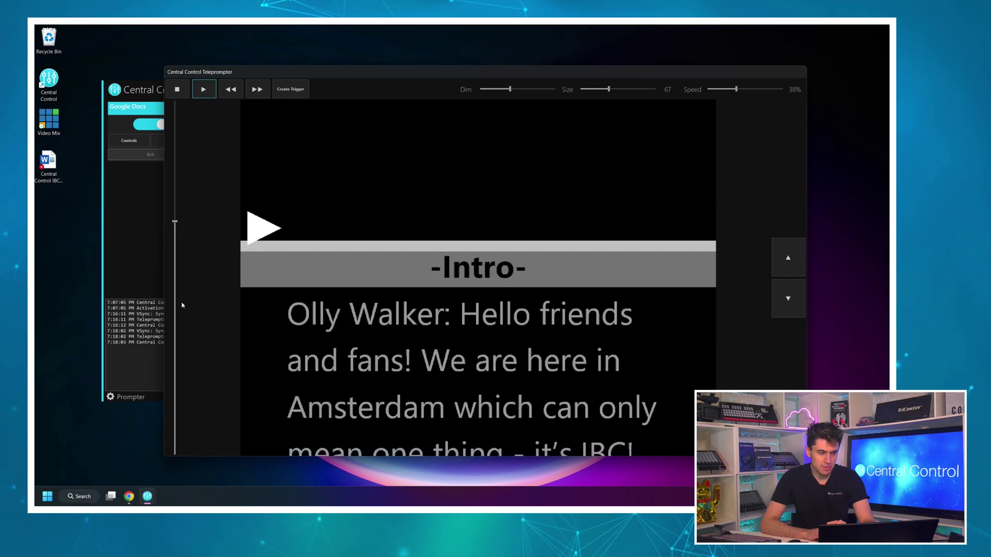
mouse_move(174, 222)
left_mouse_down()
mouse_move(175, 252)
mouse_move(176, 159)
mouse_move(177, 336)
mouse_move(217, 270)
mouse_move(216, 252)
mouse_move(217, 368)
mouse_move(222, 233)
mouse_move(217, 324)
left_mouse_up()
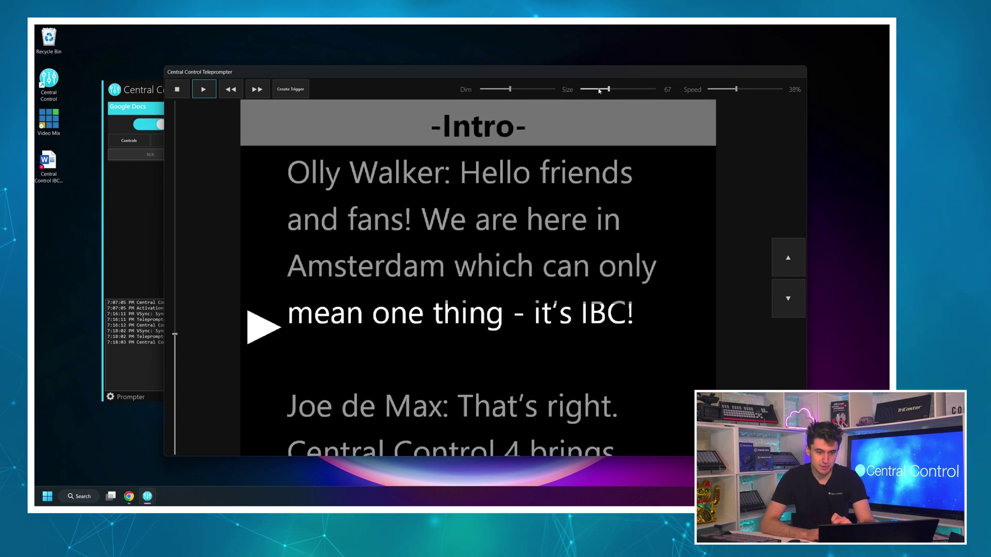
left_click_drag(510, 89, 523, 89)
mouse_move(175, 341)
left_mouse_down()
mouse_move(177, 221)
mouse_move(199, 230)
mouse_move(193, 405)
left_mouse_up()
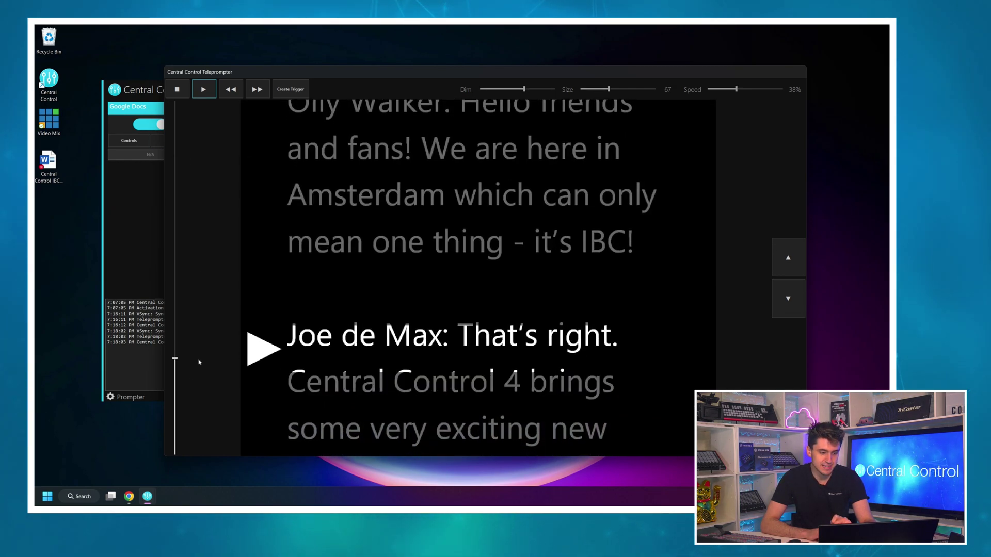
mouse_move(213, 230)
left_mouse_down()
mouse_move(222, 339)
mouse_move(235, 160)
mouse_move(228, 255)
mouse_move(239, 339)
mouse_move(242, 232)
mouse_move(238, 288)
left_mouse_up()
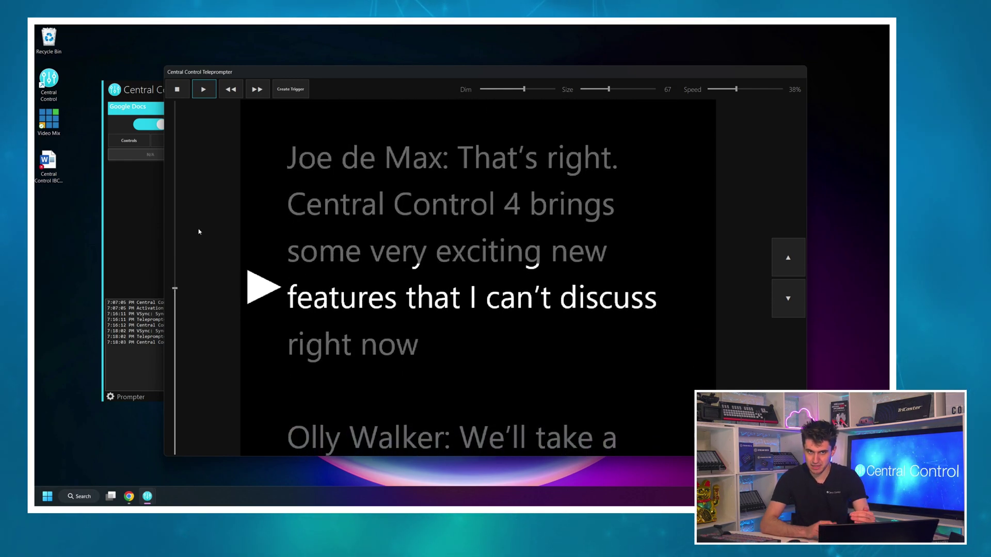
mouse_move(175, 288)
left_mouse_down()
mouse_move(174, 252)
mouse_move(164, 336)
left_mouse_up()
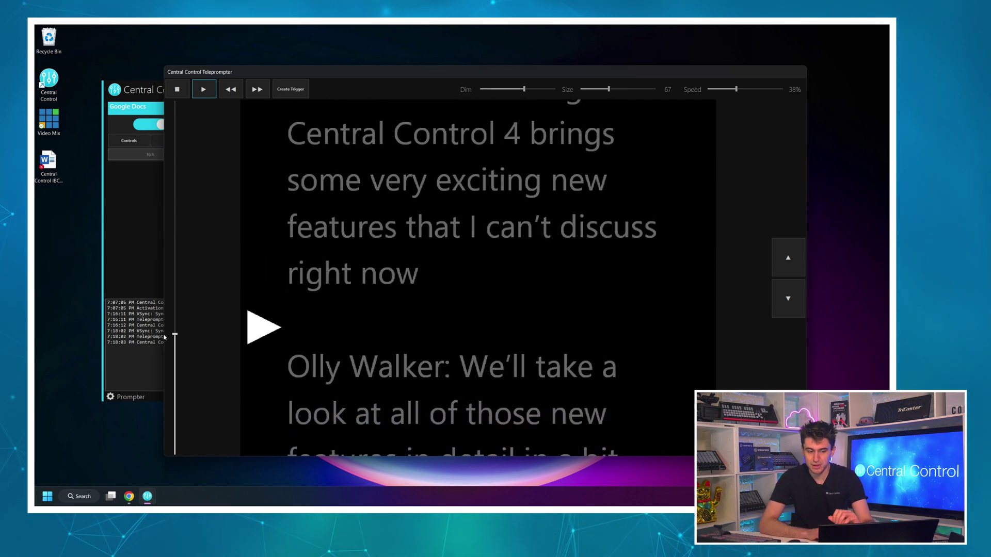
left_click_drag(175, 302, 175, 316)
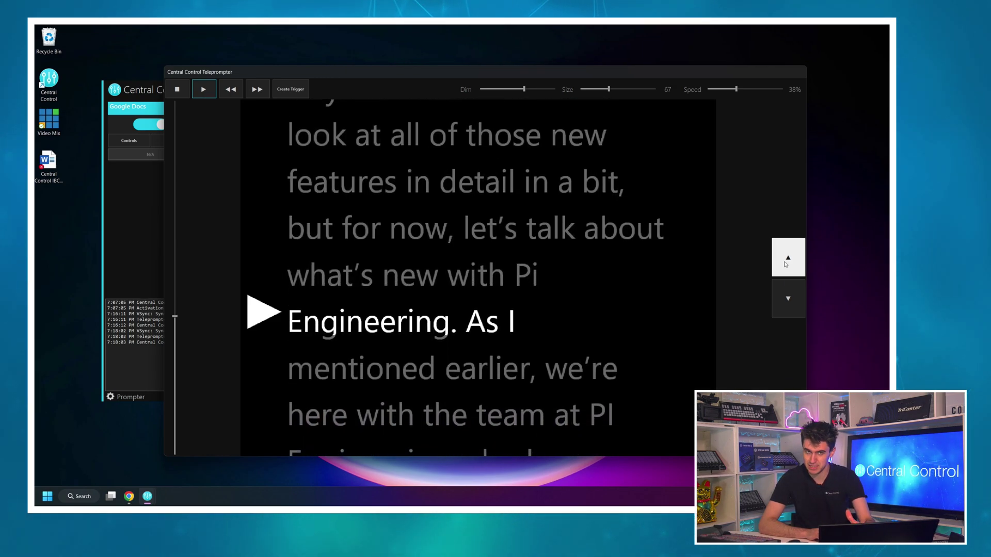
Nudge the script forward and back a little with the arrow buttons.
left_click(786, 303)
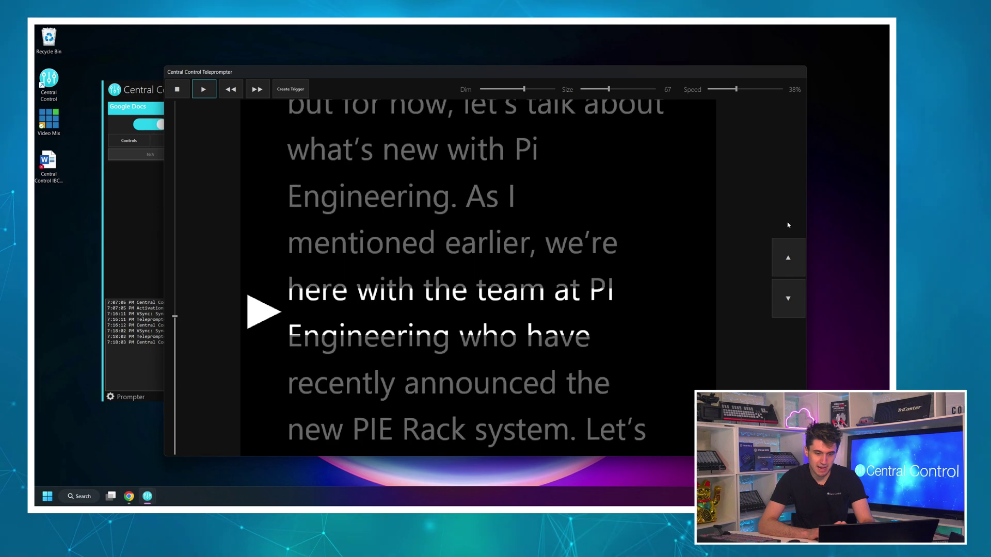
left_click(789, 258)
left_click(788, 302)
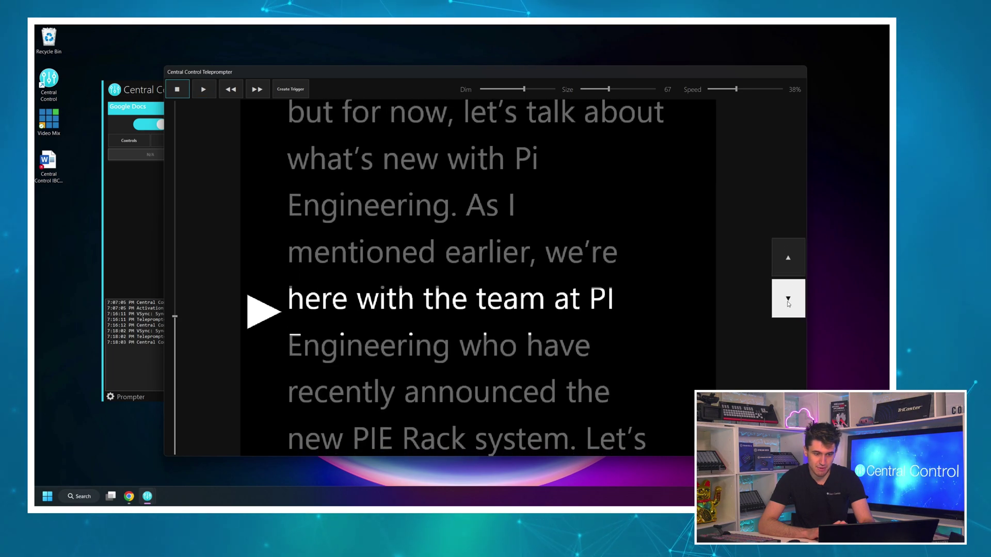
left_click(788, 303)
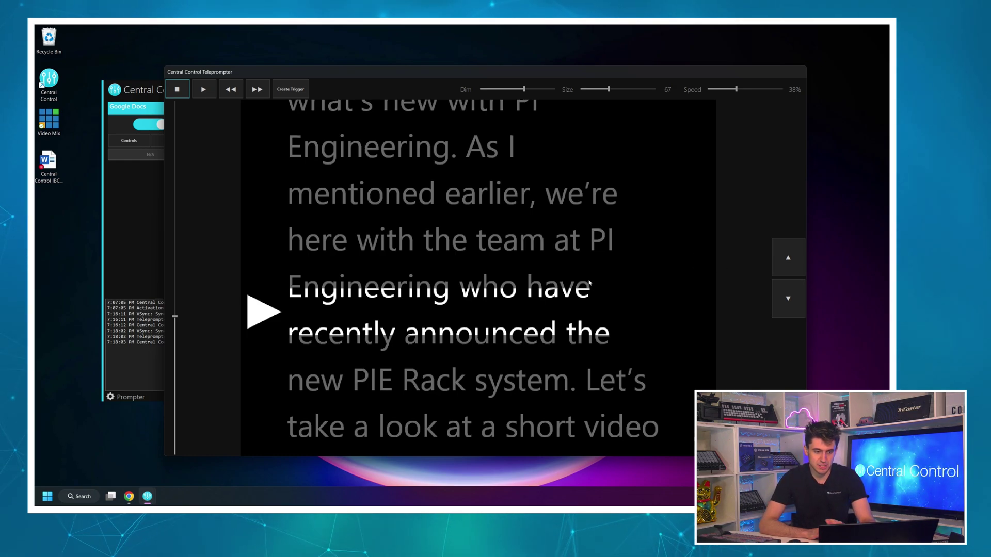
Scroll the text past the red PIE Rack video 1 cue to the line 'goes together?'.
scroll(586, 241, "down", 8)
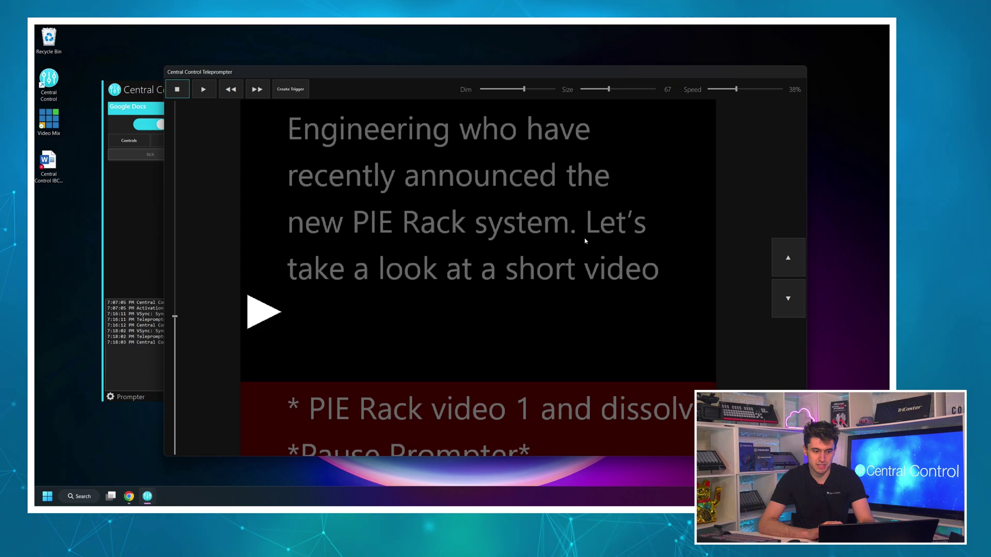
scroll(586, 241, "up", 7)
scroll(585, 241, "down", 3)
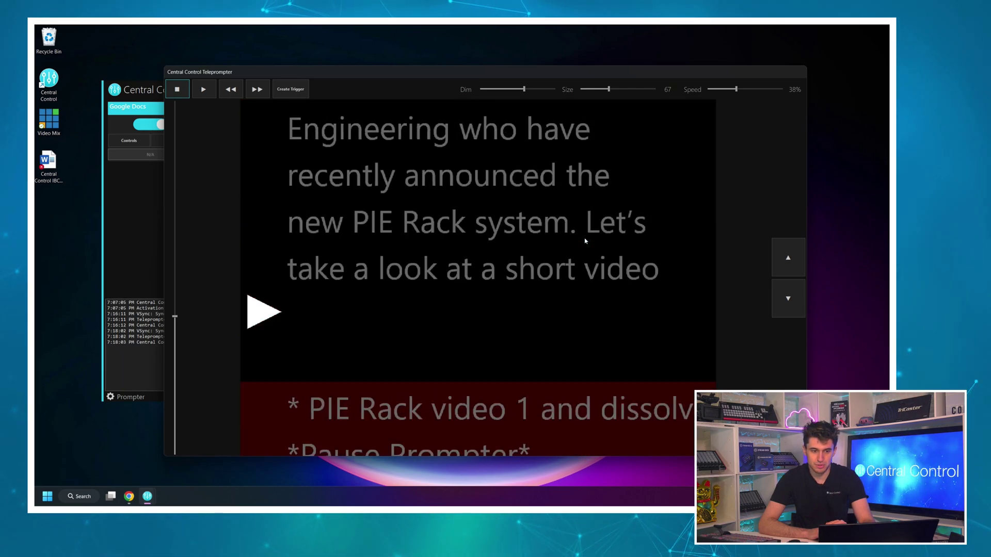
scroll(585, 241, "up", 1)
scroll(585, 241, "down", 6)
scroll(585, 242, "up", 7)
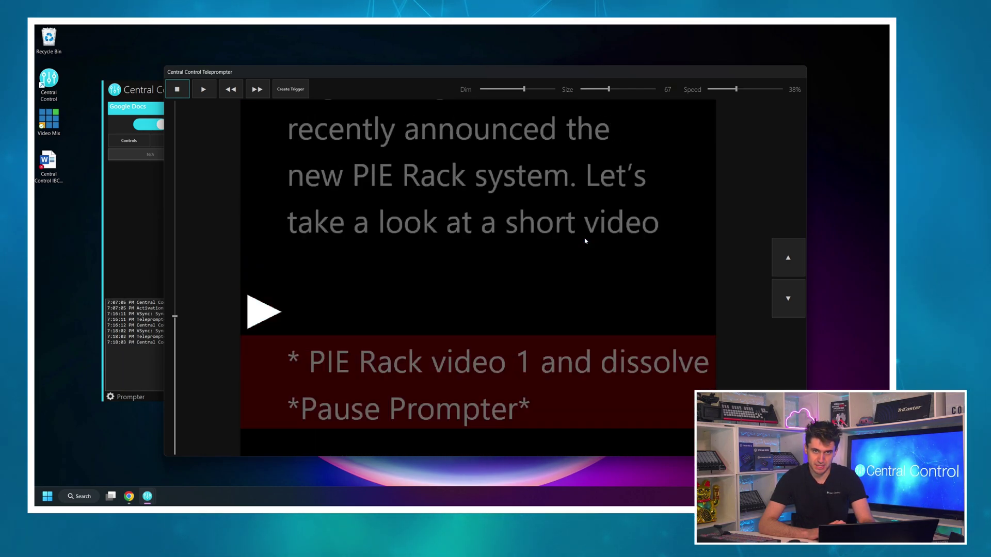
scroll(585, 241, "down", 3)
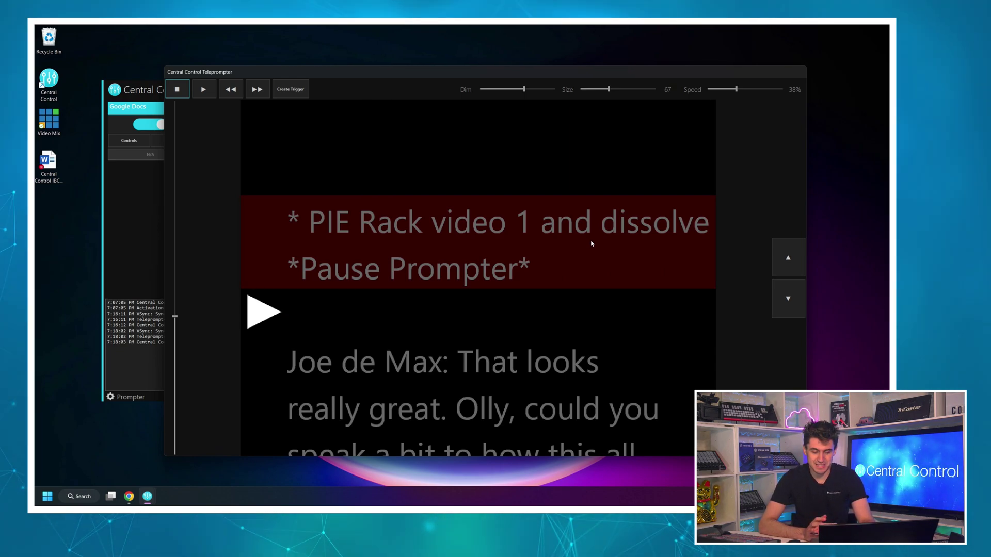
scroll(551, 261, "down", 4)
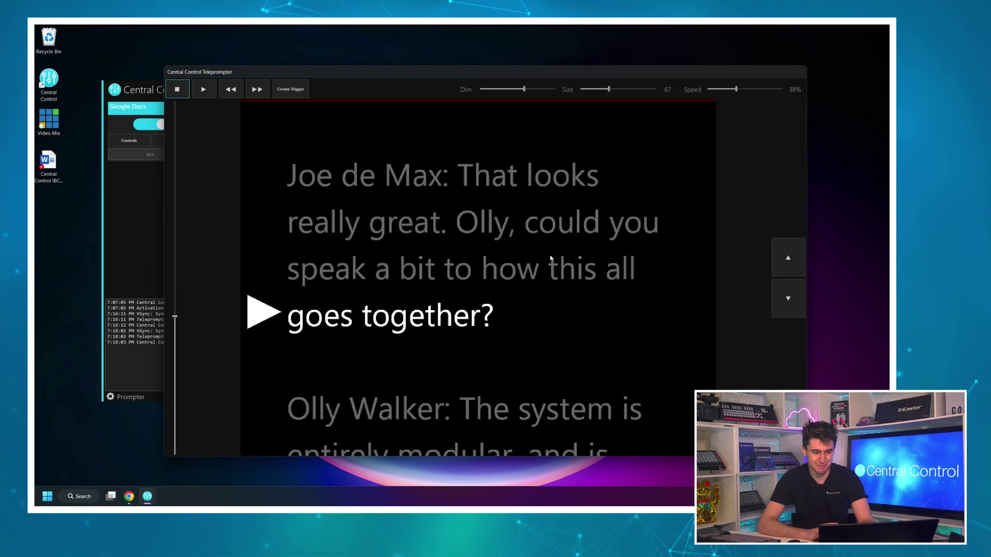